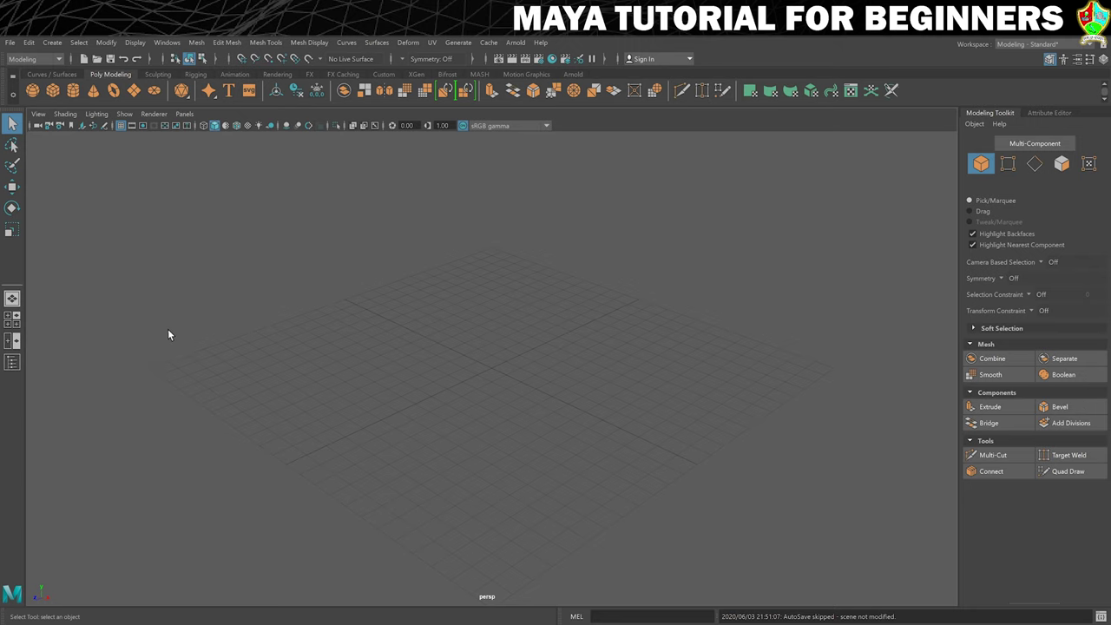
- Keep the Modeling menu set active and create a default polygon plane, pPlane1, at the origin
left_click(52, 59)
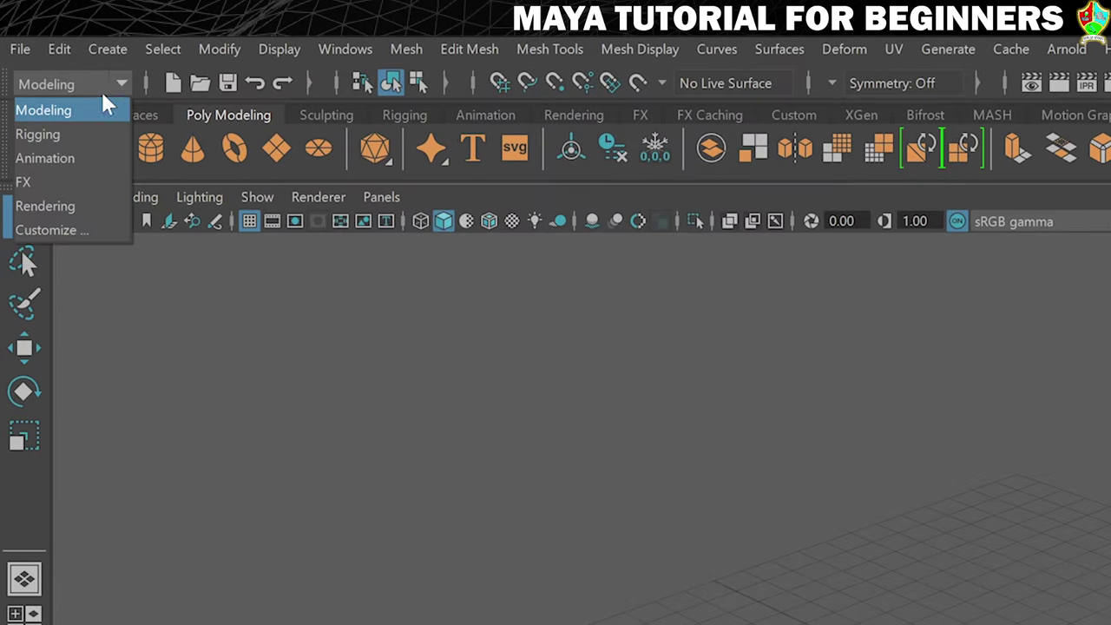
left_click(44, 108)
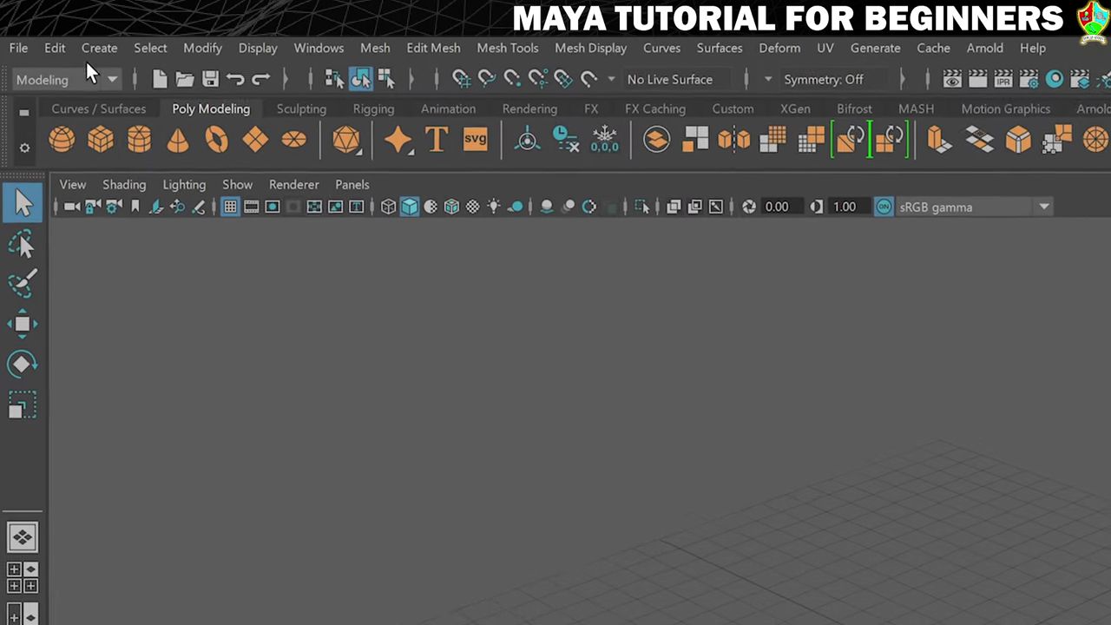
left_click(92, 48)
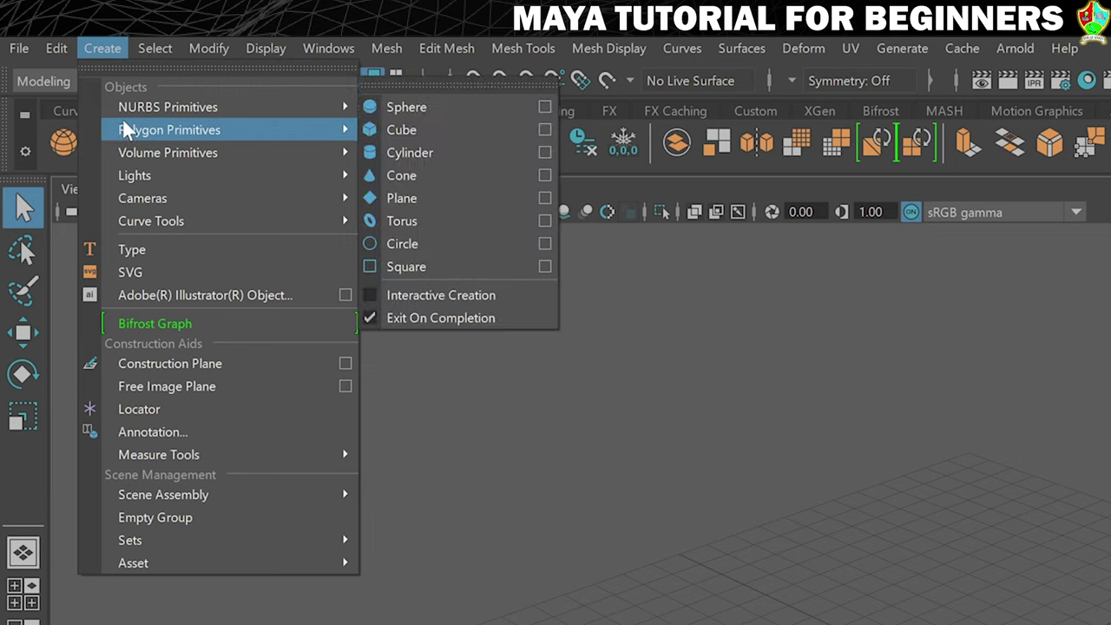
mouse_move(124, 126)
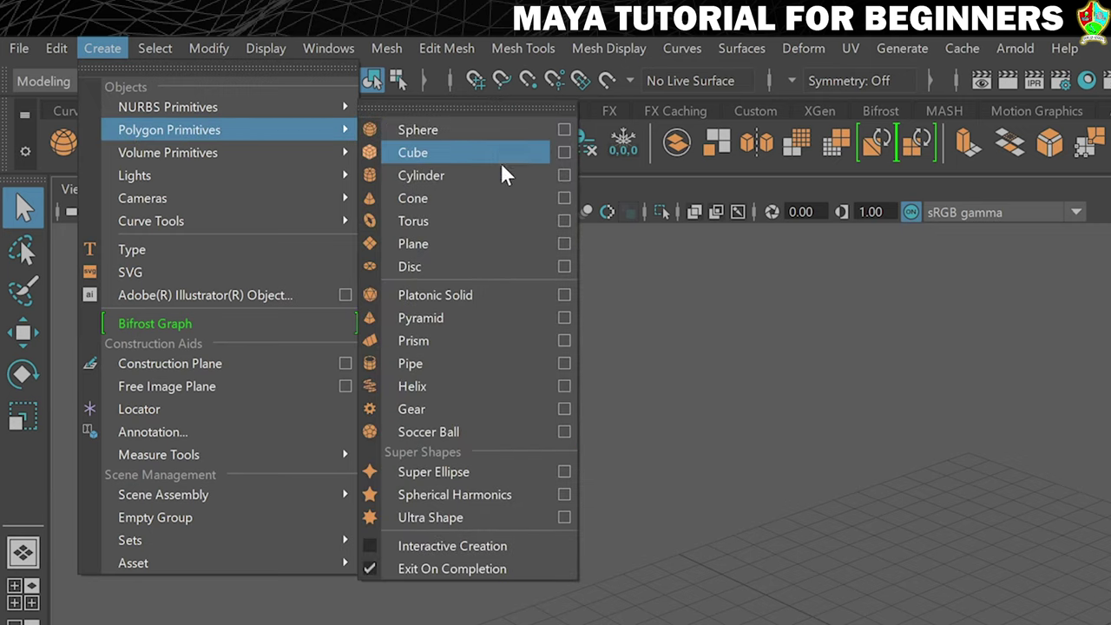
left_click(463, 243)
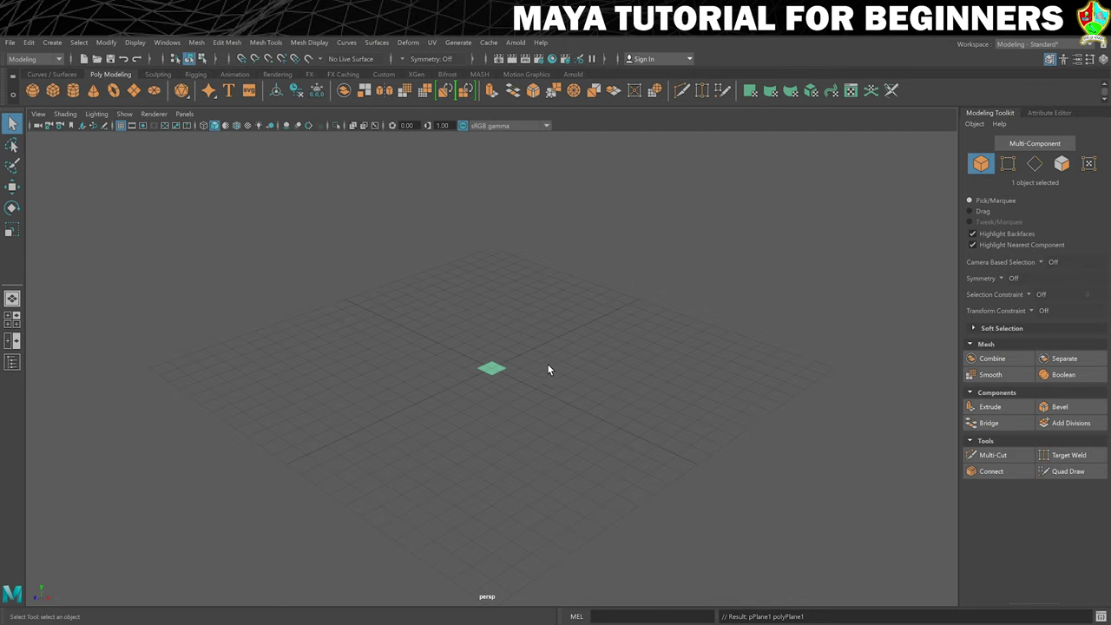
- Cycle through the Select, Move, Rotate and Scale tools, ending with Scale active on pPlane1
left_click(11, 230)
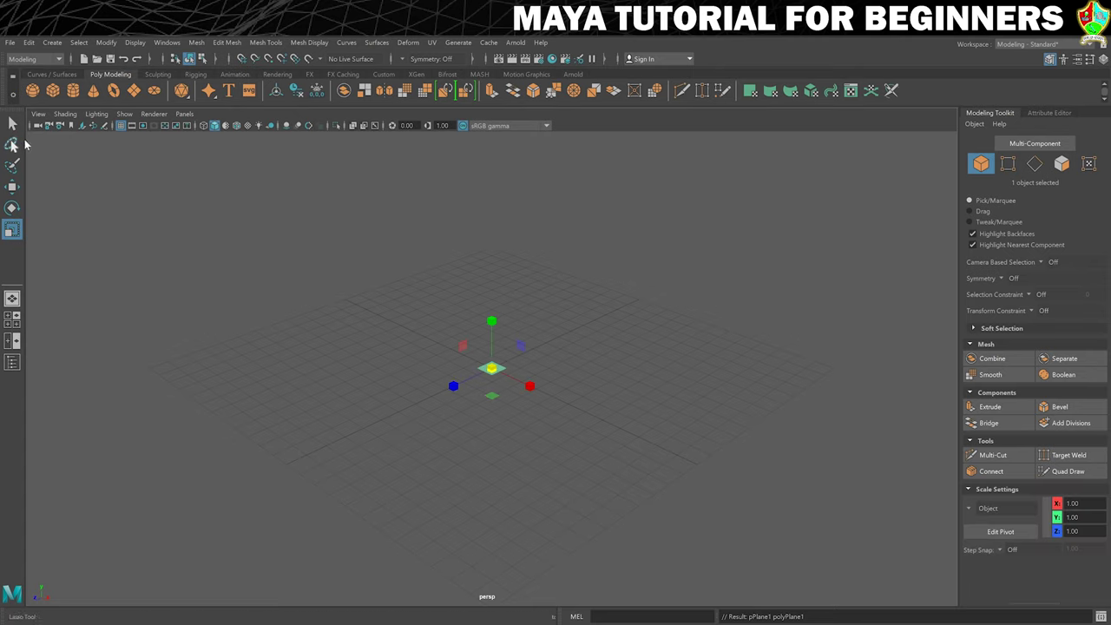
left_click(12, 124)
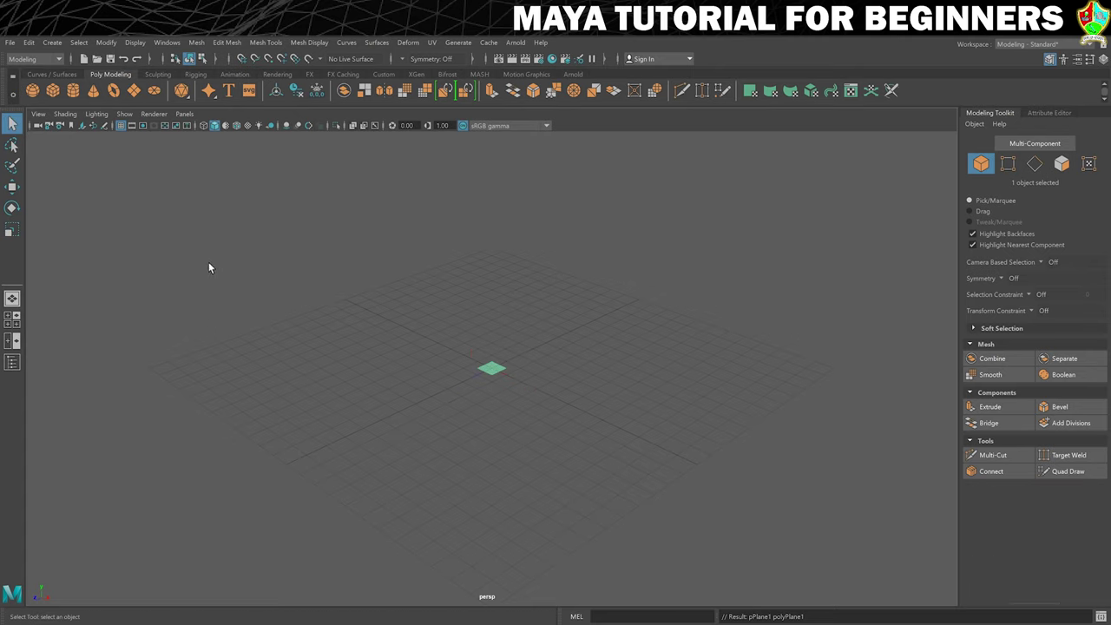
key("r")
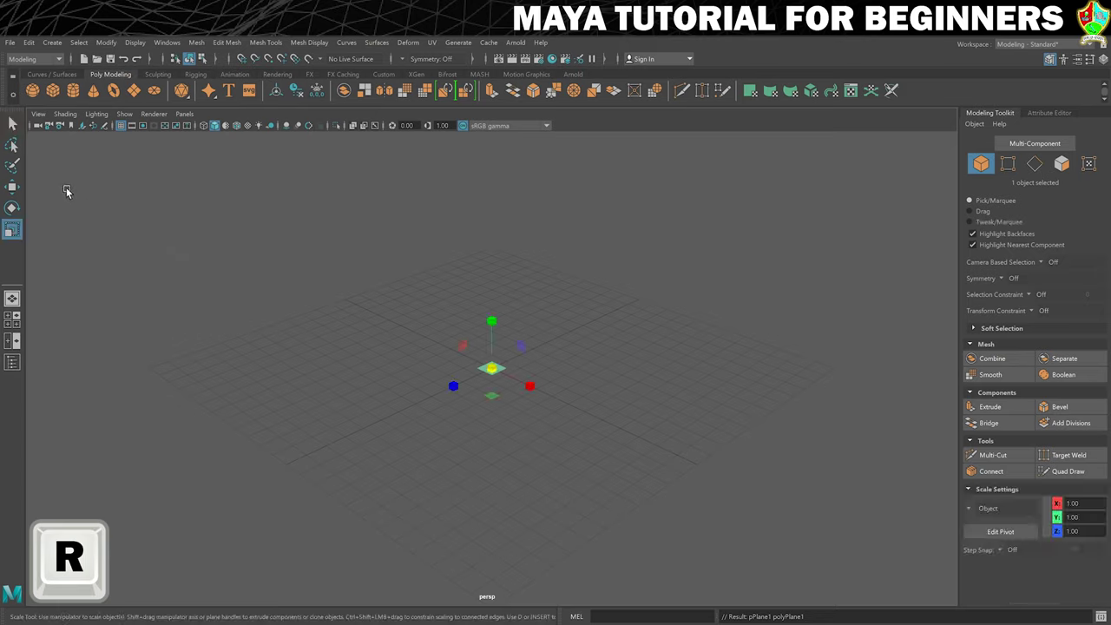
left_click(12, 122)
left_click(12, 185)
left_click(12, 207)
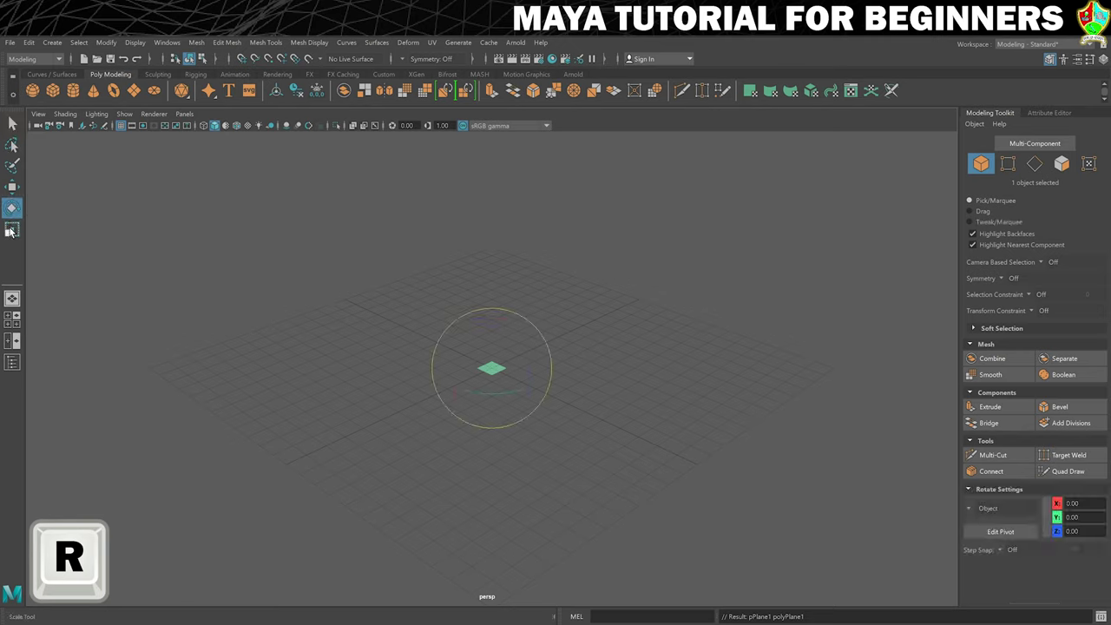
left_click(12, 230)
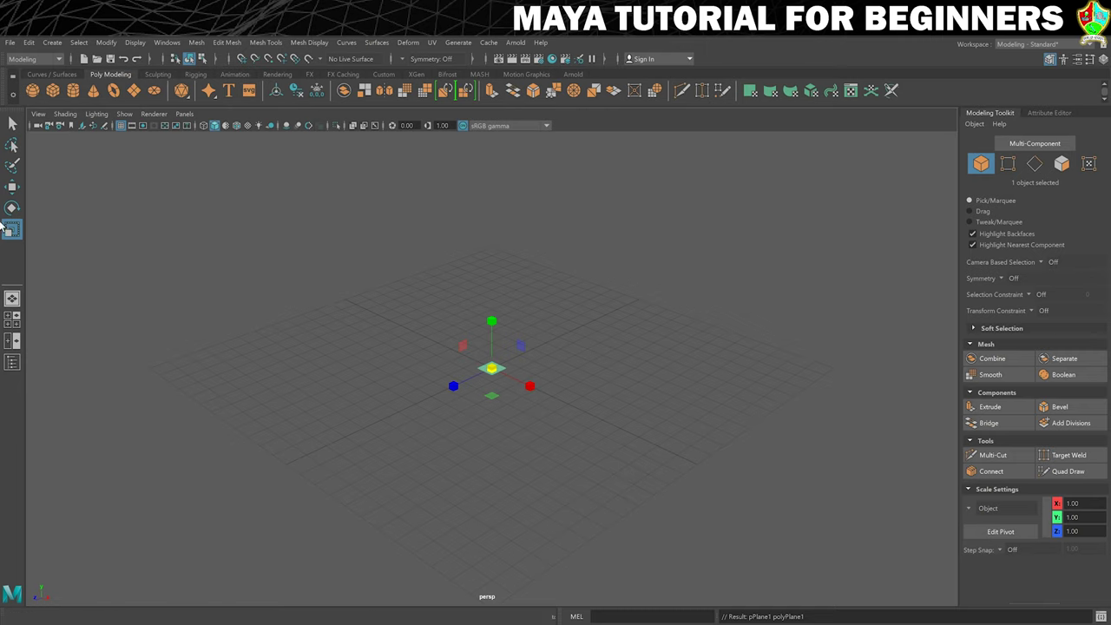
left_click(12, 122)
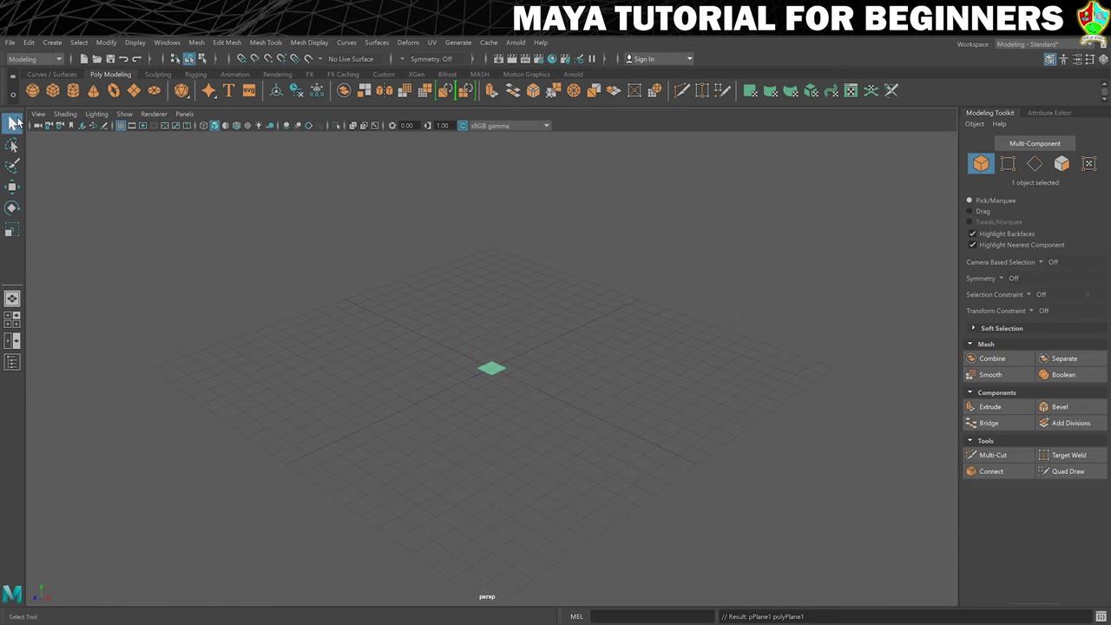
left_click(12, 185)
left_click(12, 209)
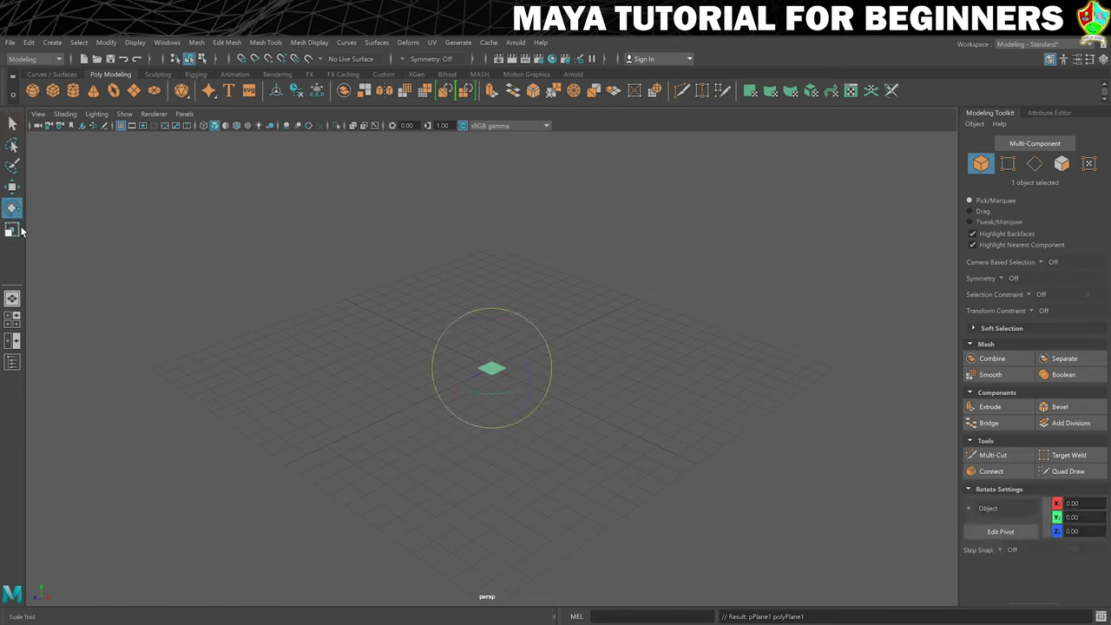
left_click(12, 229)
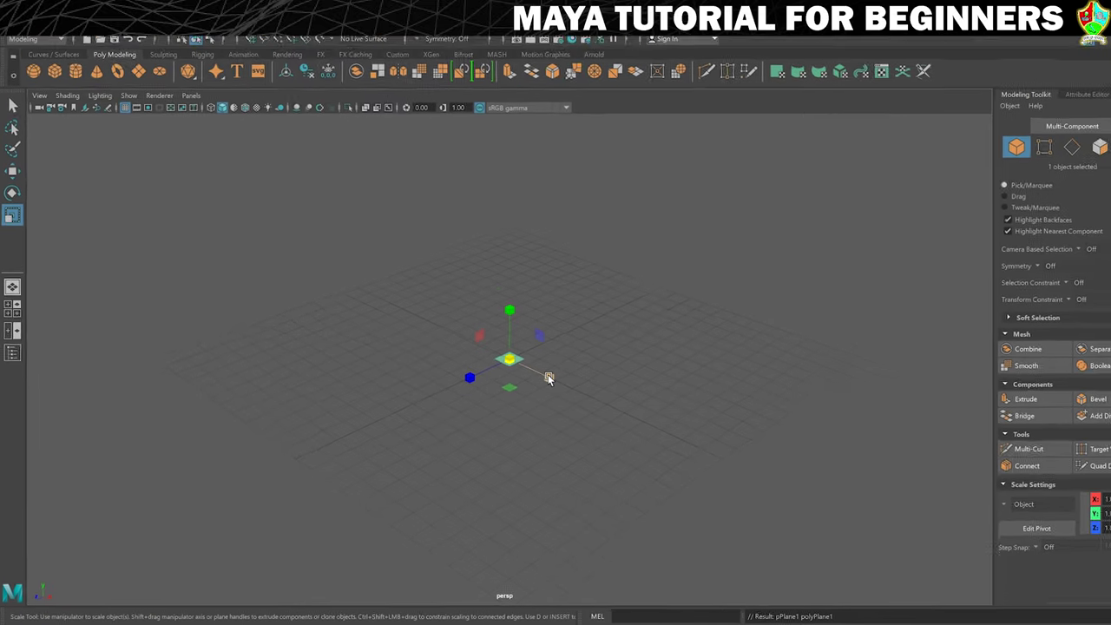
- Try stretching the plane along X, Z and Y, undoing each attempt
left_click_drag(548, 378, 947, 574)
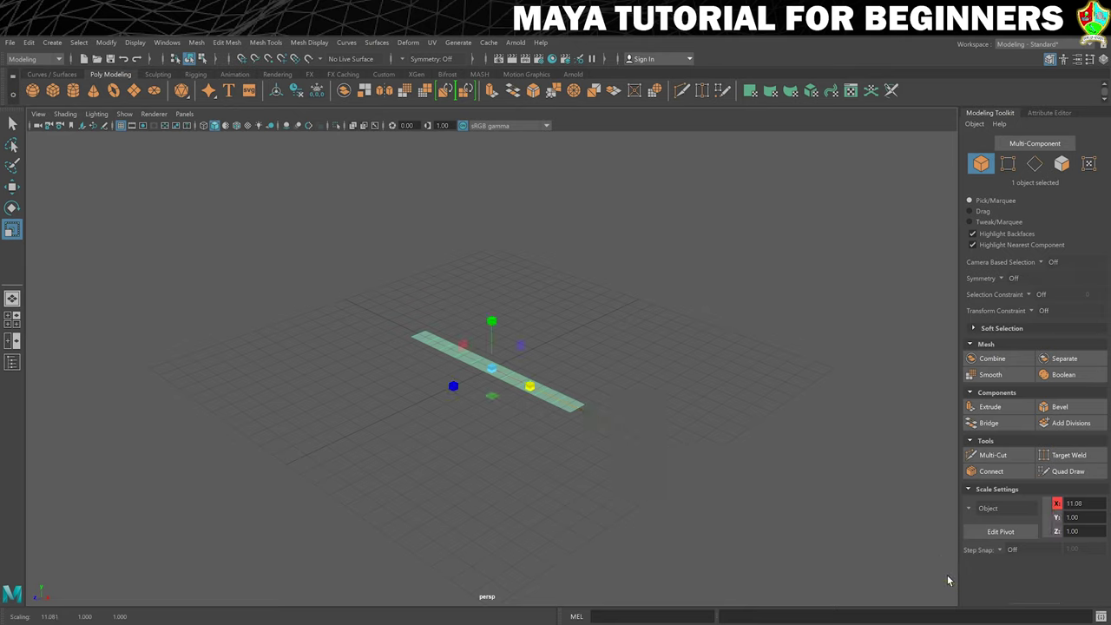
key("ctrl+z")
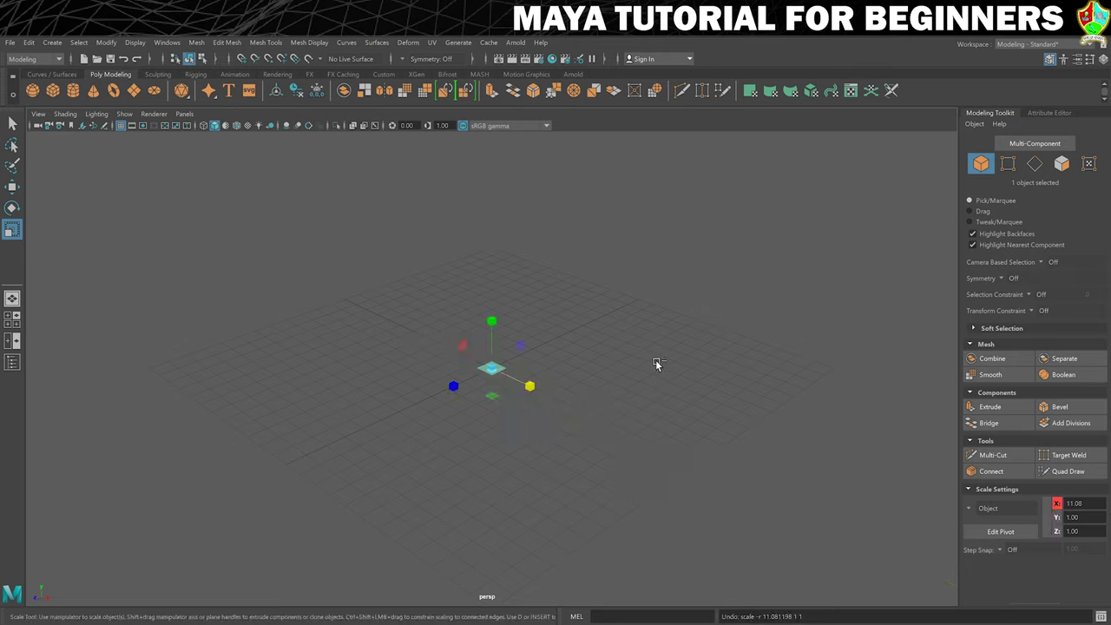
left_click_drag(455, 390, 238, 482)
key("ctrl+z")
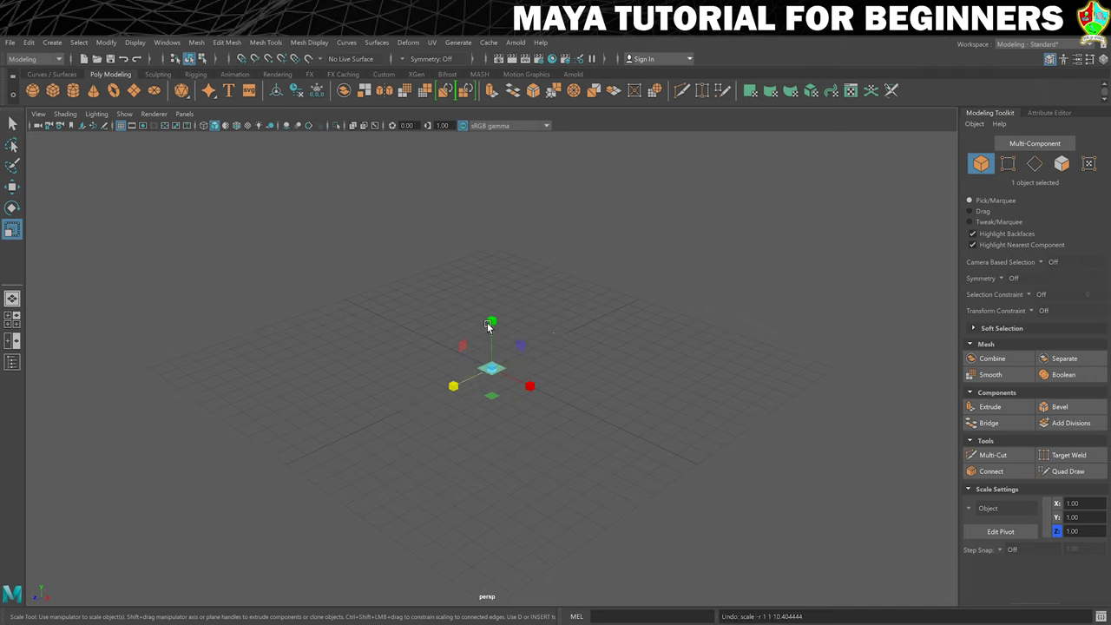
left_click_drag(492, 321, 484, 66)
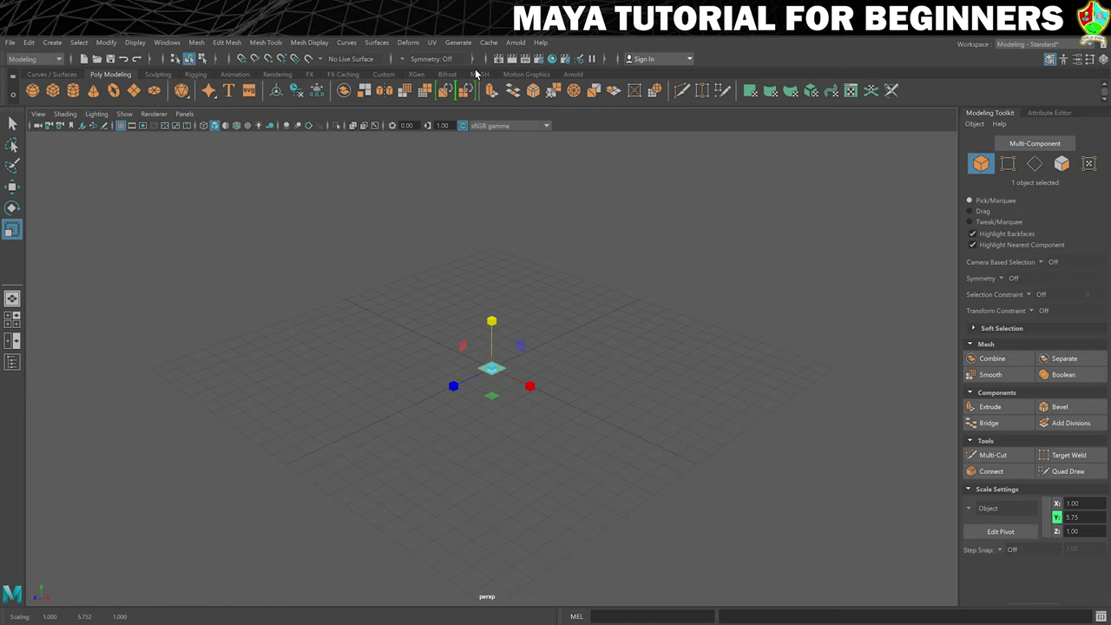
key("ctrl+z")
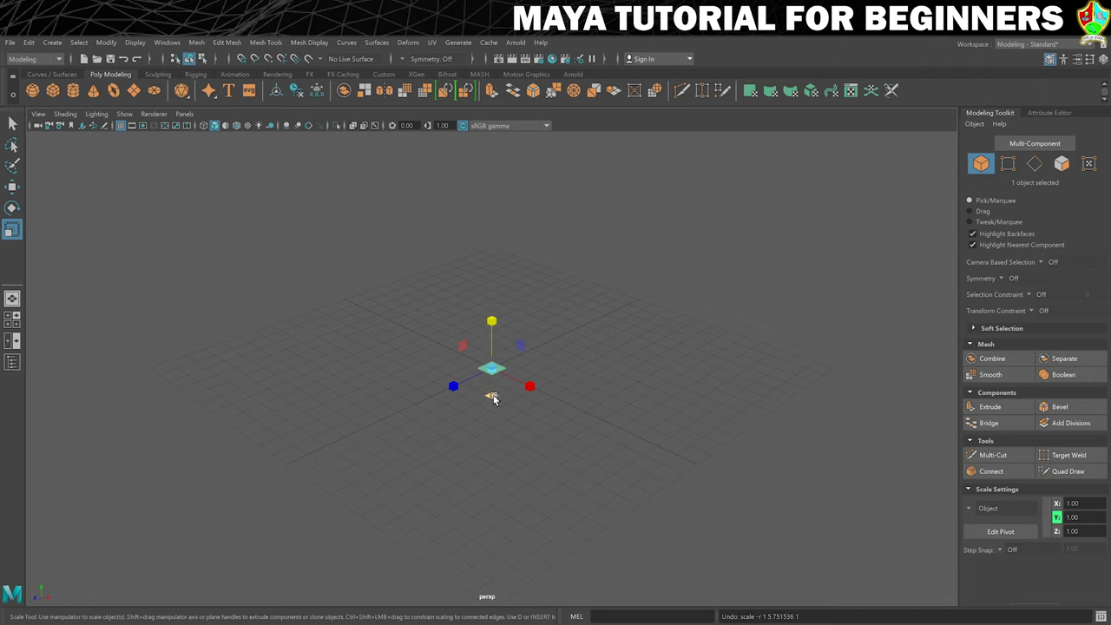
- Scale the plane uniformly from the centre handle up to about 24 to cover the grid
left_click_drag(492, 397, 565, 483)
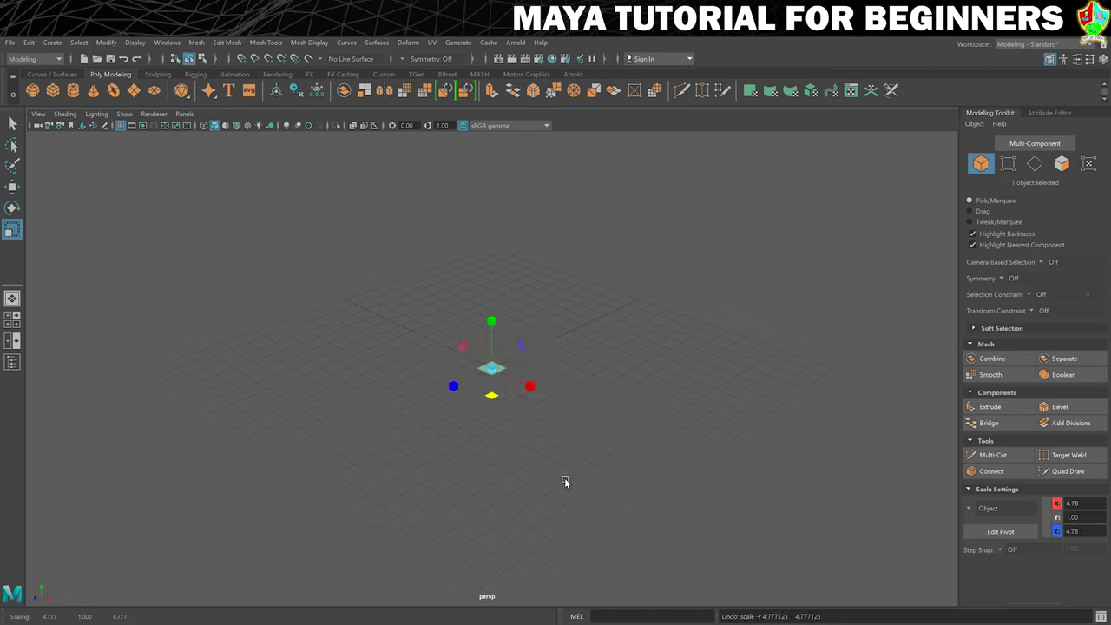
left_click_drag(520, 344, 576, 340)
key("ctrl+z")
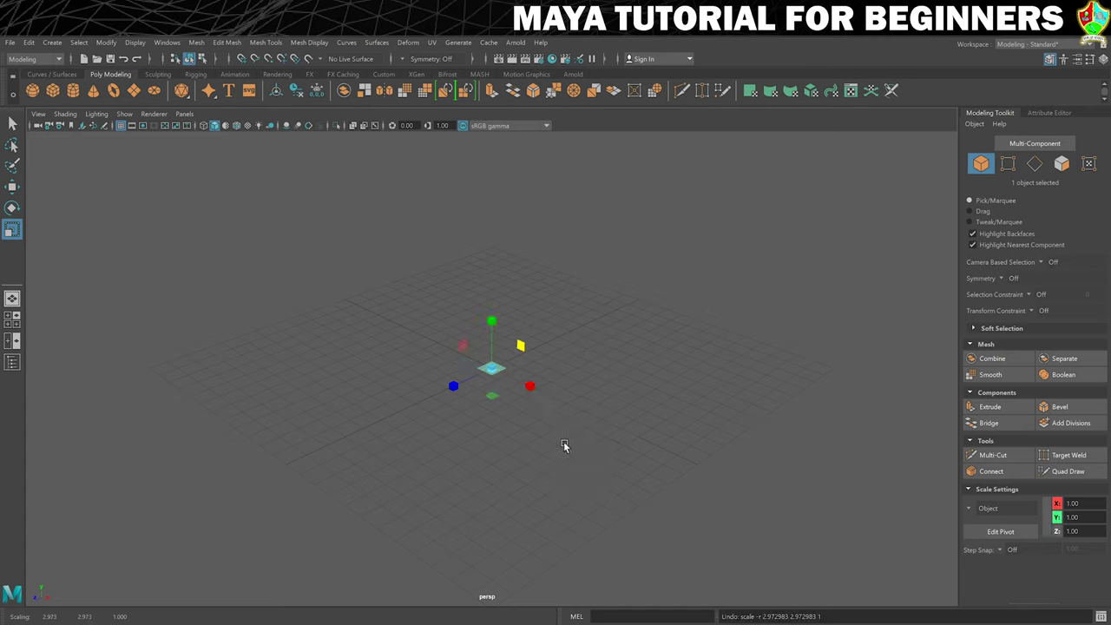
left_click(495, 374)
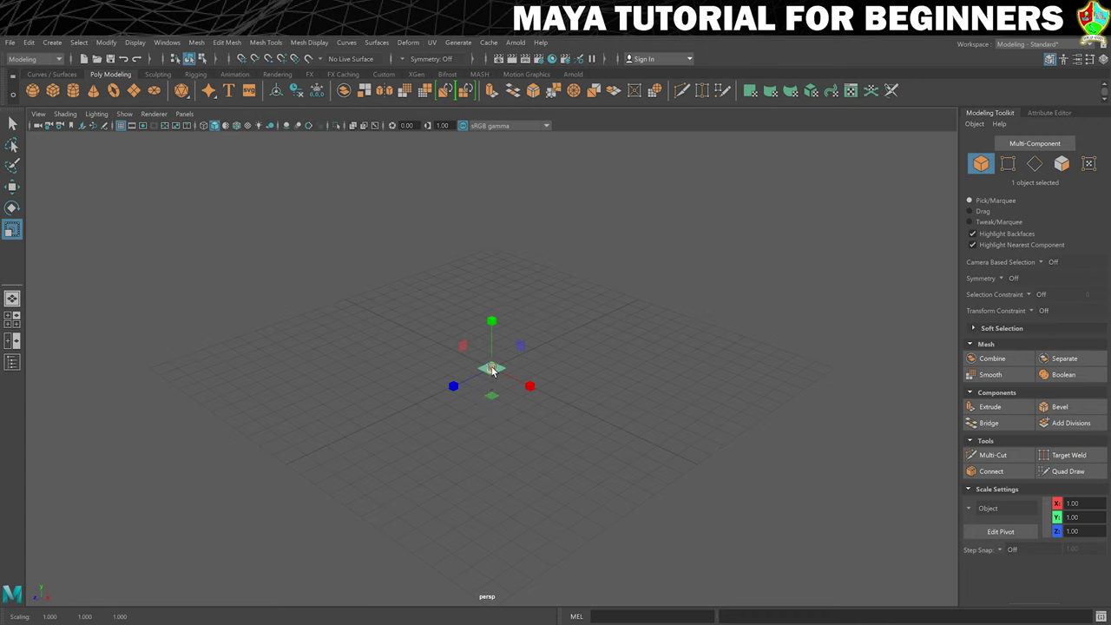
left_click_drag(492, 369, 821, 377)
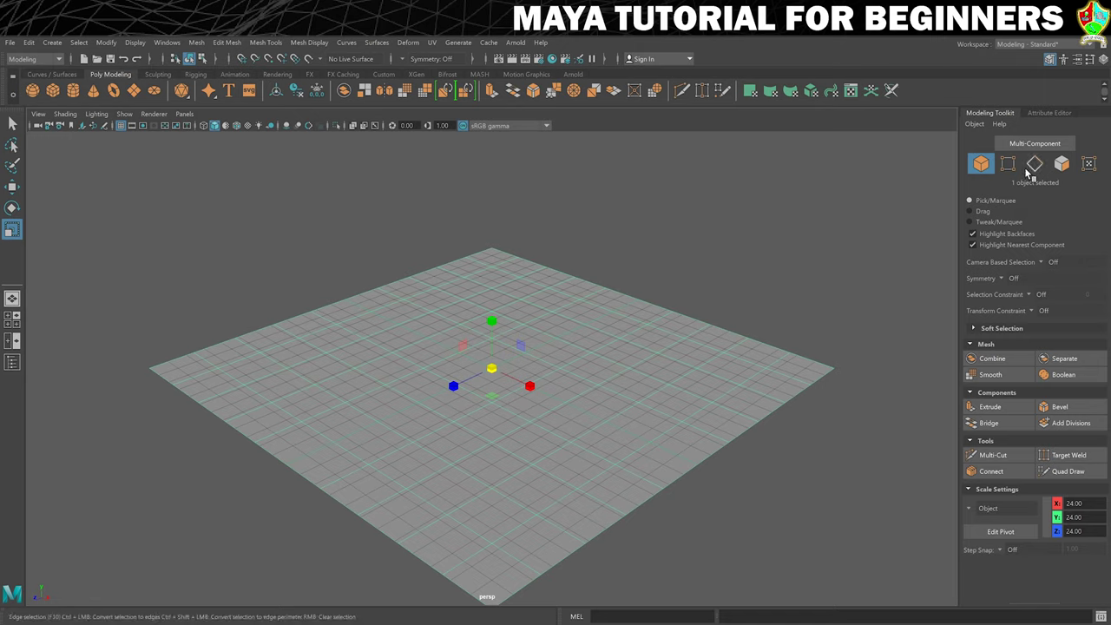
- Dock the Channel Box in the right panel so pPlane1's translate, rotate and scale 24.004 values show
key("ctrl+a")
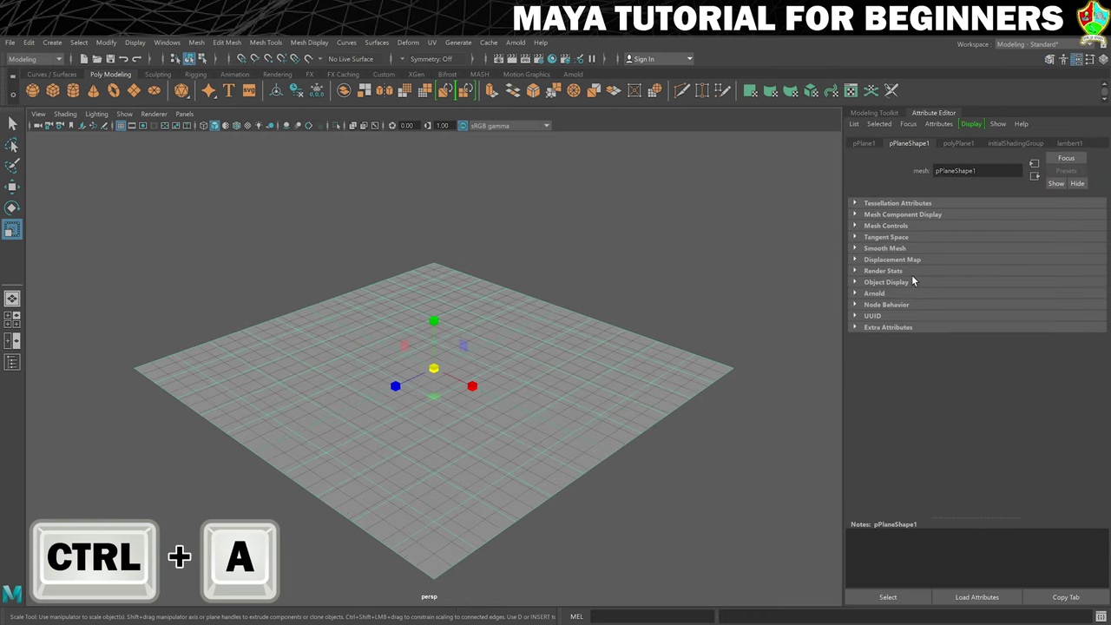
key("ctrl+a")
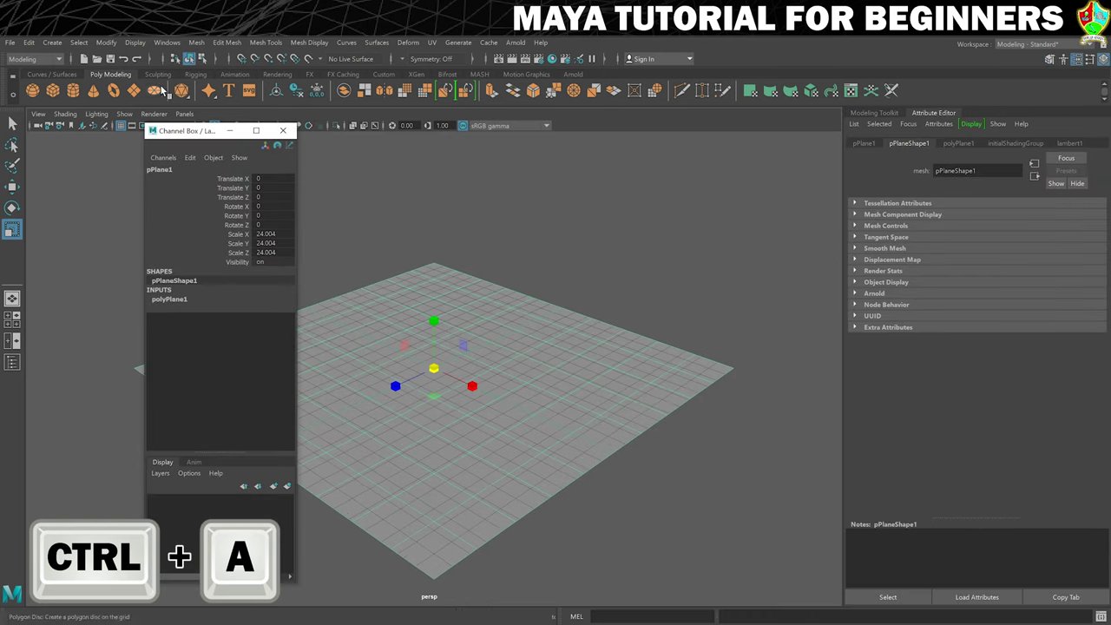
left_click_drag(190, 134, 979, 119)
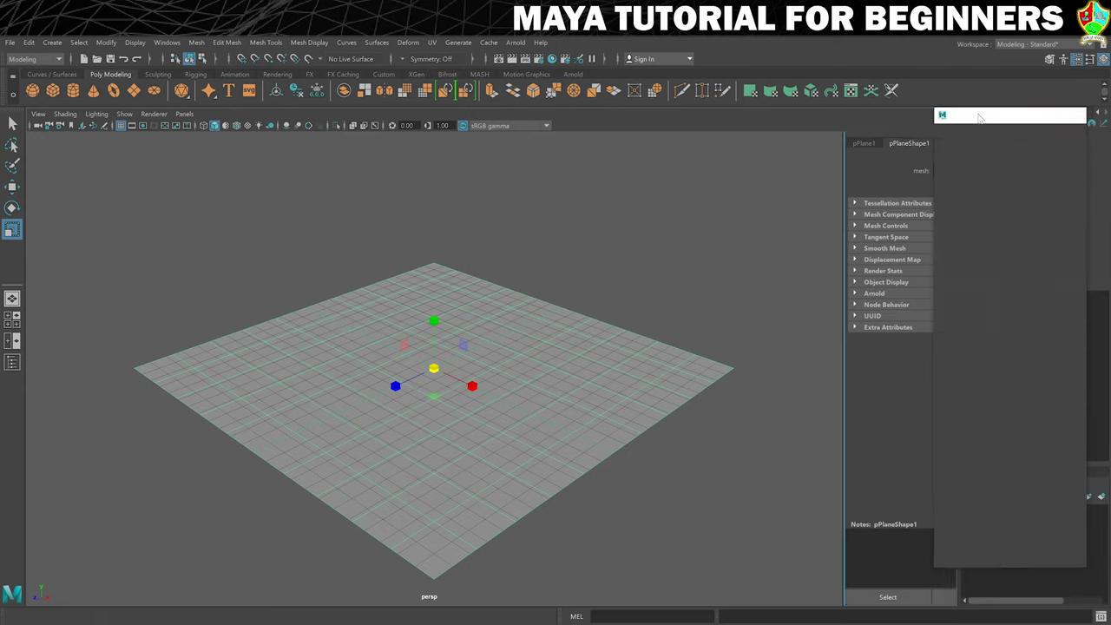
left_click(984, 113)
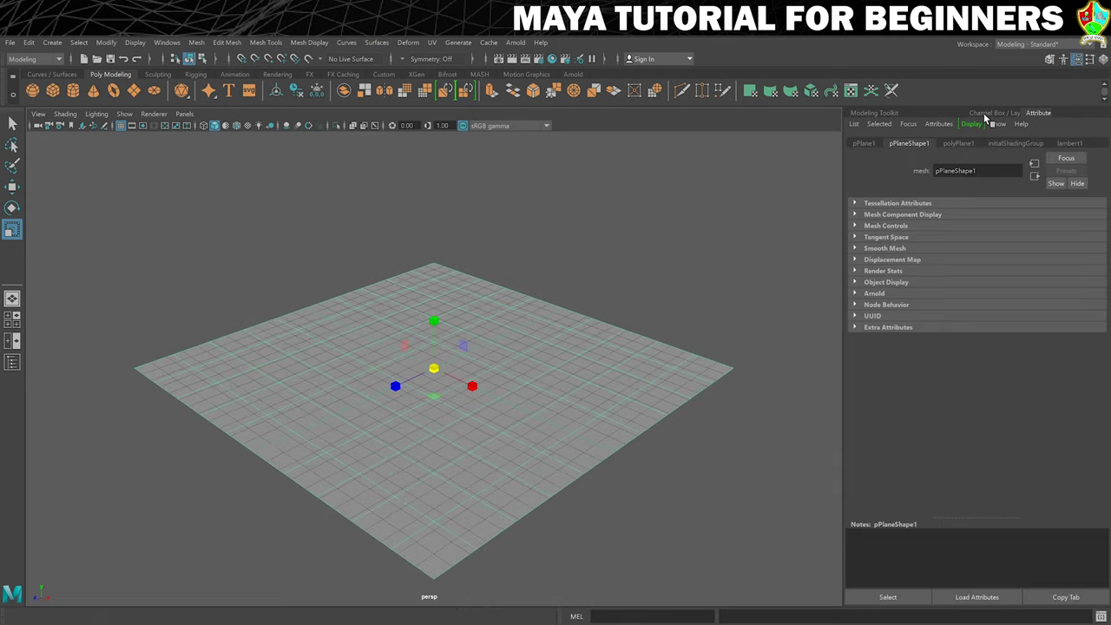
left_click(882, 111)
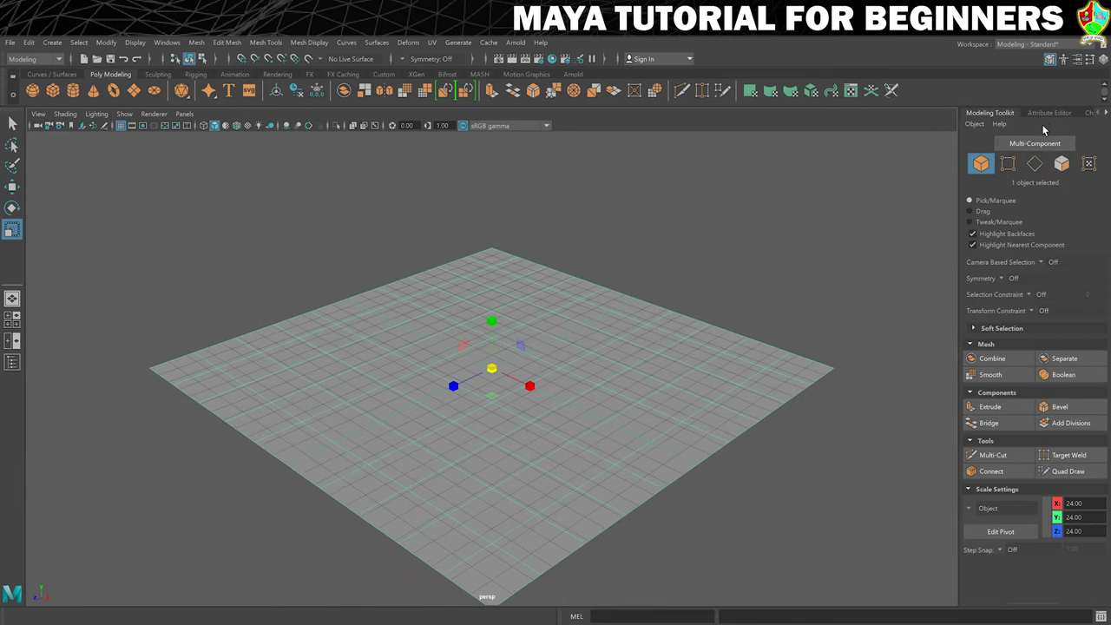
left_click(1086, 116)
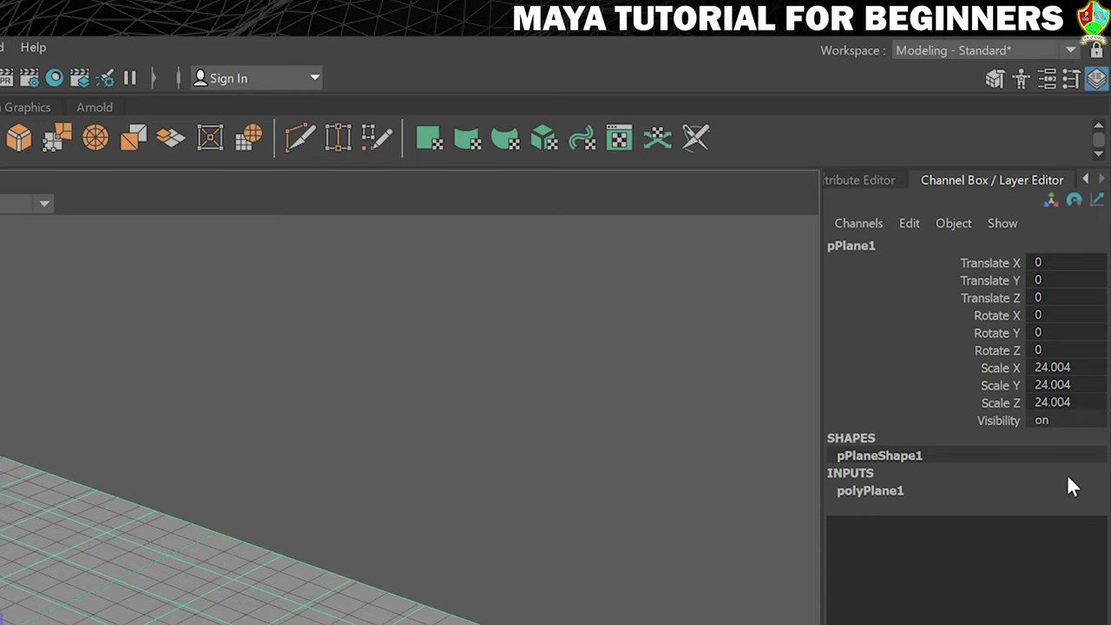
- Enter 25 for Scale X, Y and Z in the Channel Box
double_click(1078, 369)
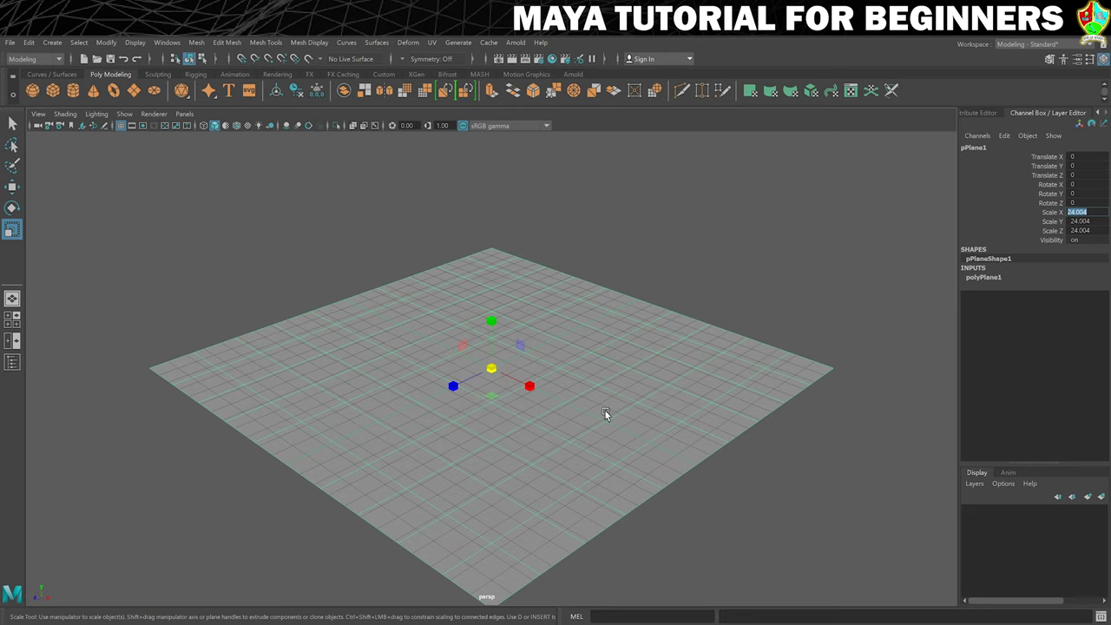
type("25")
key("Tab")
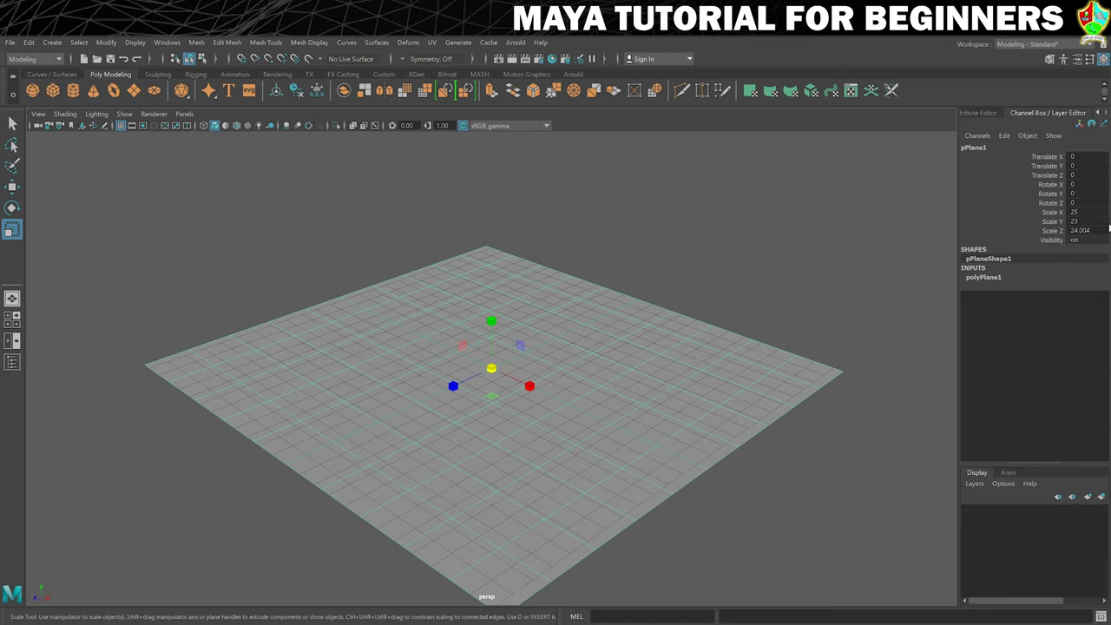
type("25")
key("Tab")
type("25")
key("Return")
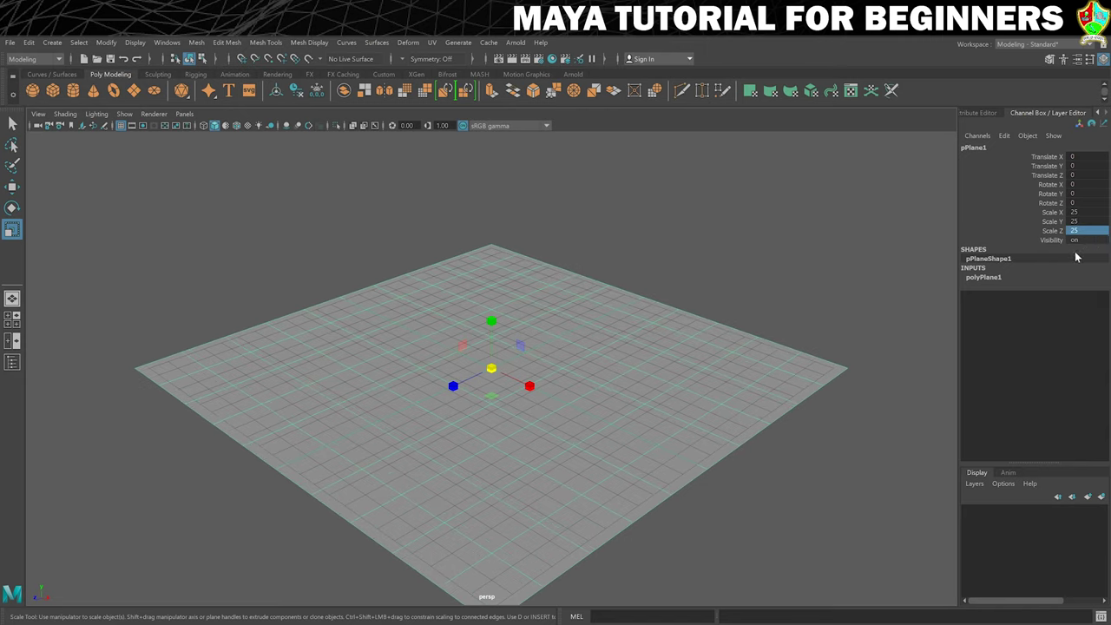
left_click_drag(816, 355, 947, 330, "alt")
- Correct Scale X, Y and Z to exactly 24, then deselect the plane
double_click(1075, 212)
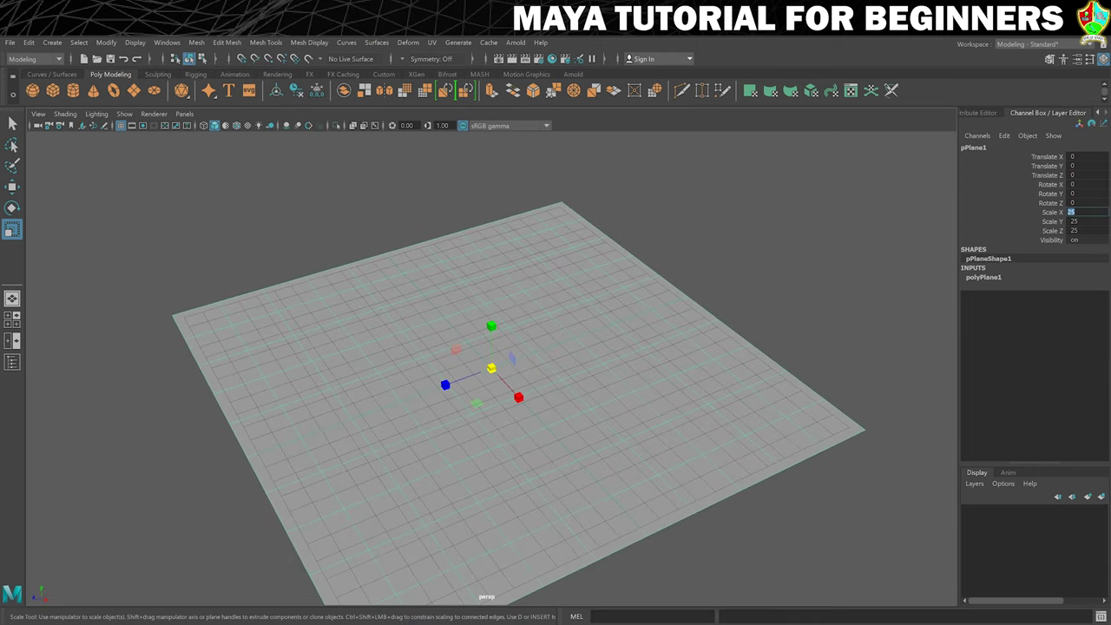
type("24")
double_click(1076, 221)
type("2")
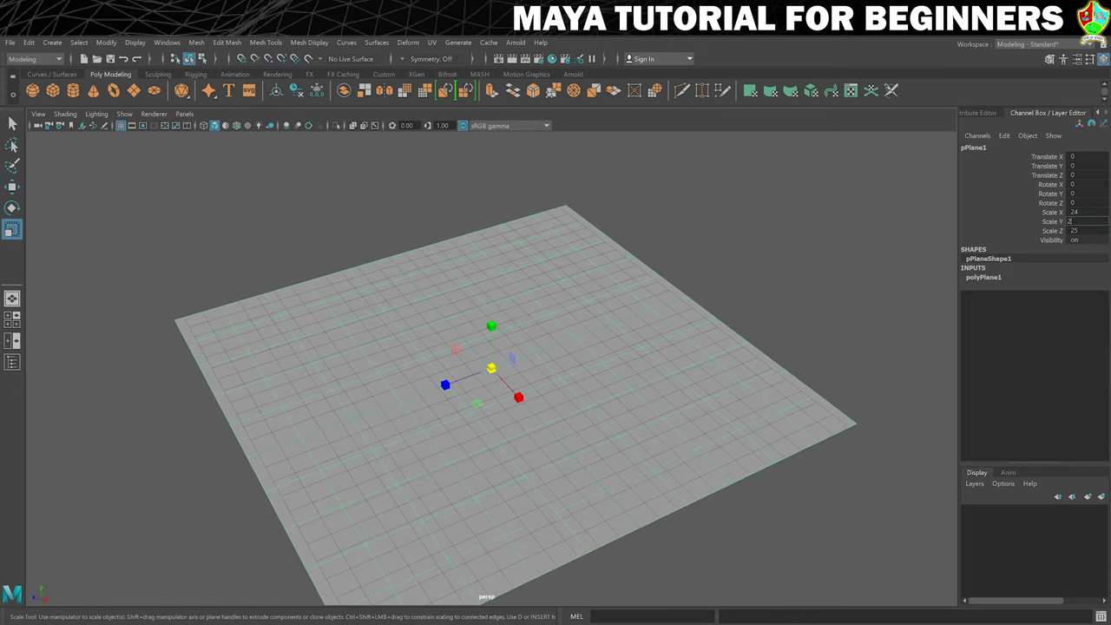
type("4")
key("Tab")
type("24")
key("Return")
left_click(727, 316)
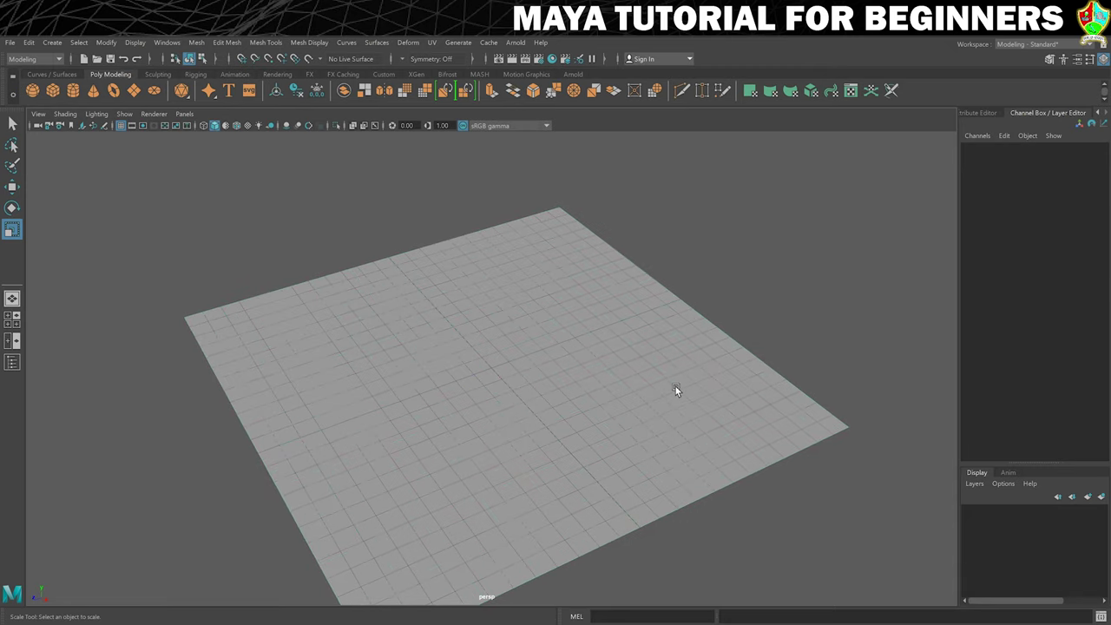
left_click_drag(675, 390, 612, 395, "alt")
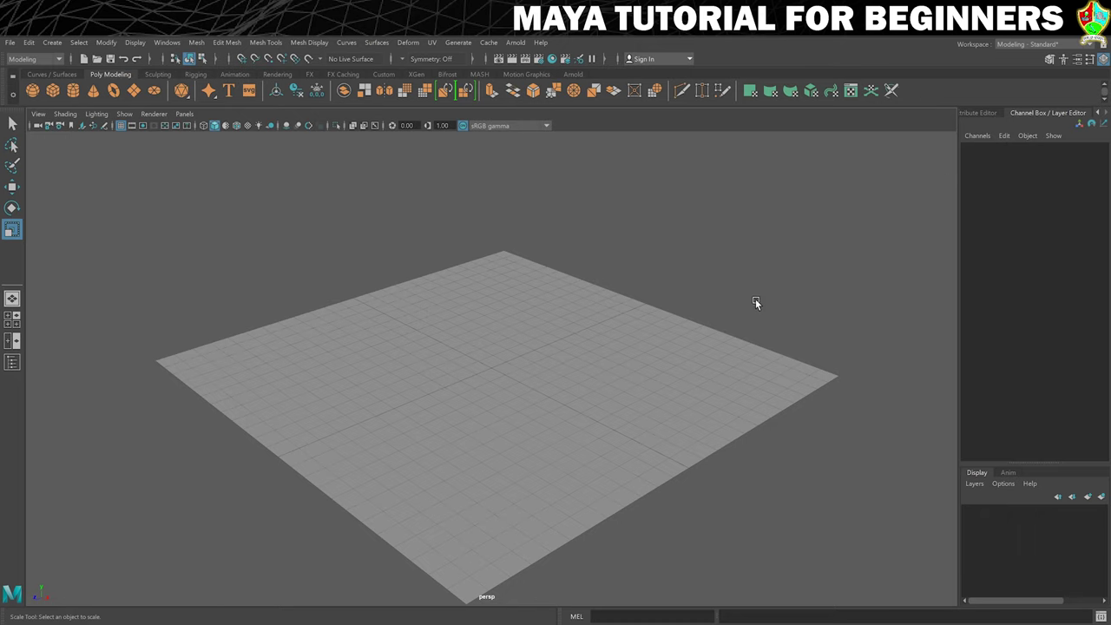
- Select the plane and rename pPlane1 to 'Floor' in the Channel Box
left_click(571, 359)
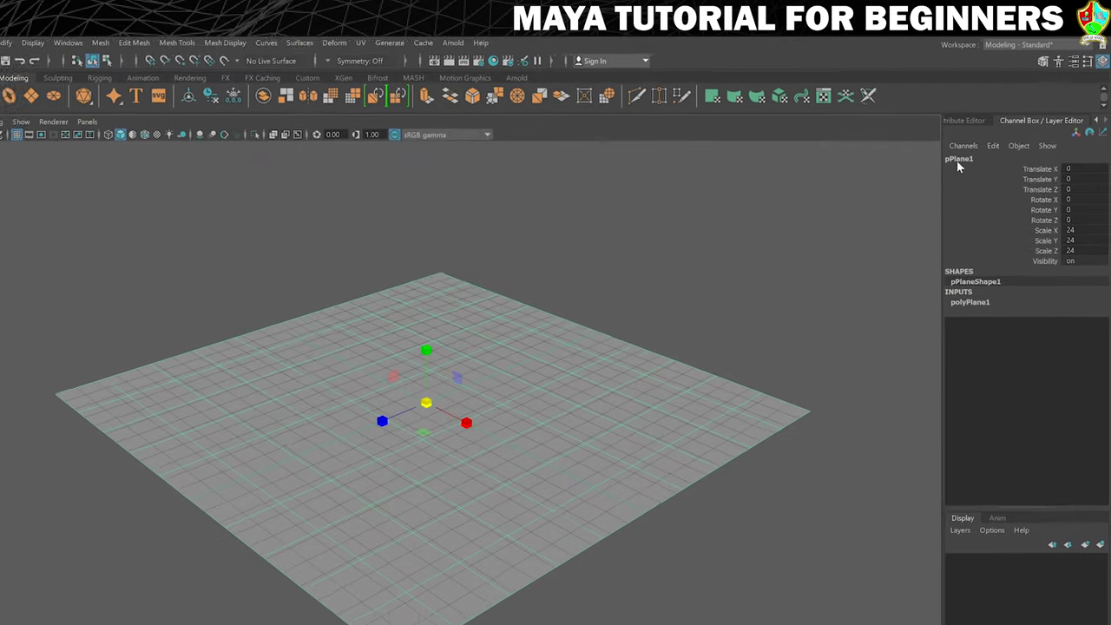
double_click(973, 148)
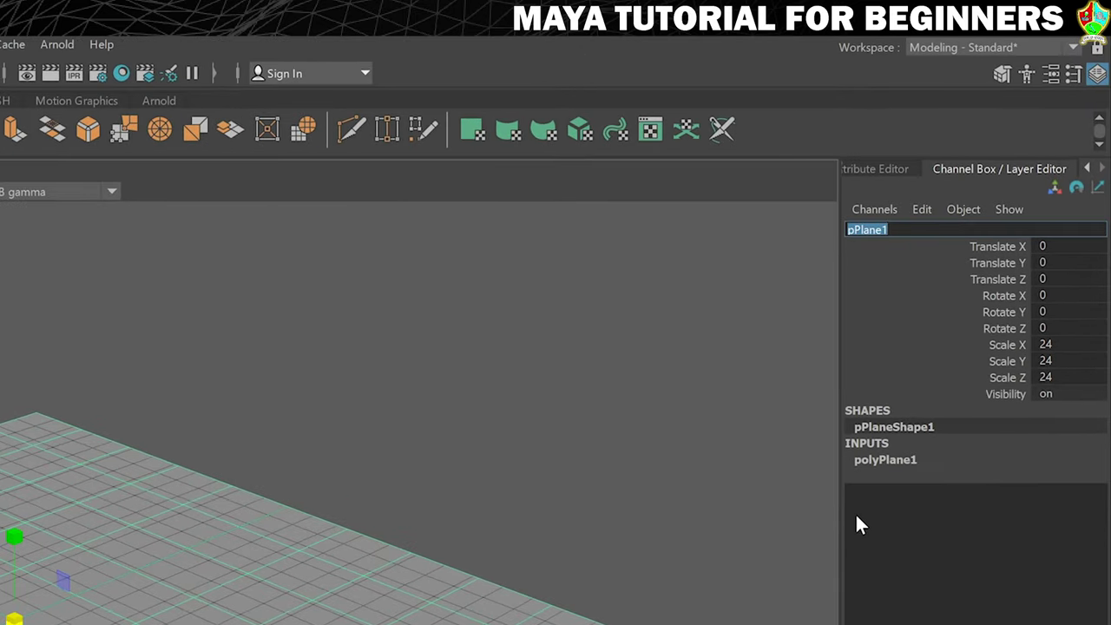
type("Floor")
key("Return")
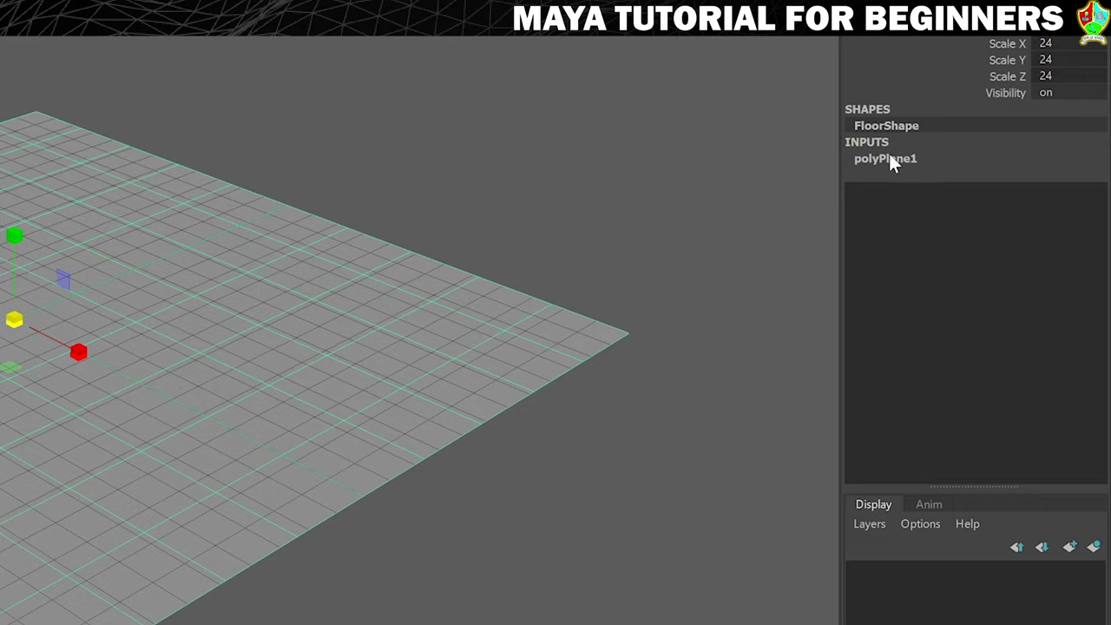
- Under the polyPlane1 inputs, set Subdivisions Width and Subdivisions Height to 1
left_click(883, 157)
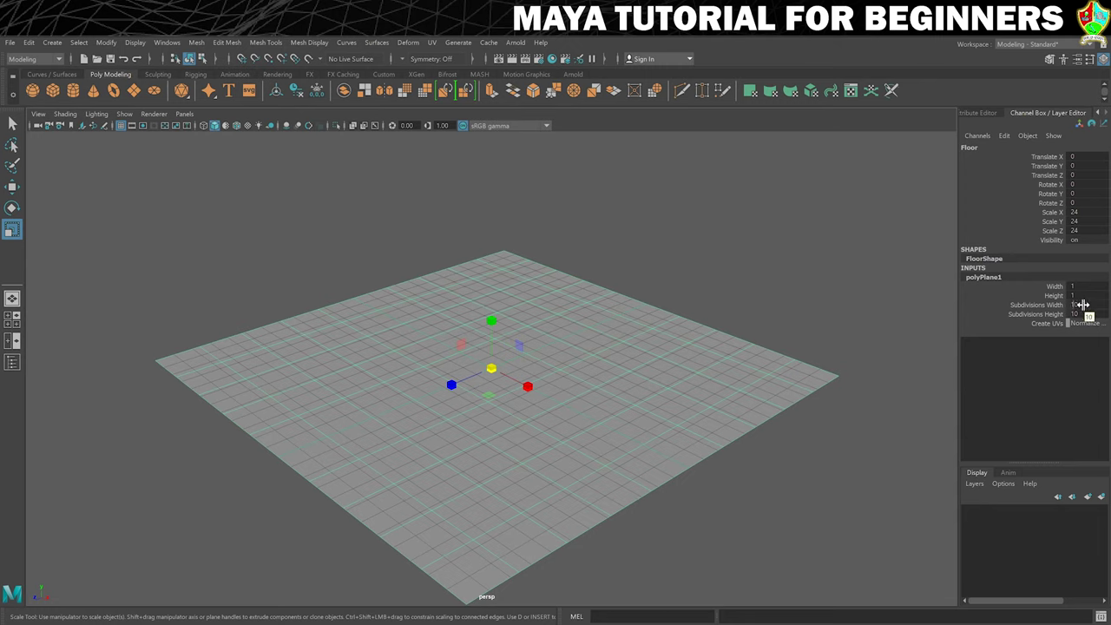
left_click(1097, 307)
type("1")
key("Tab")
type("1")
key("Return")
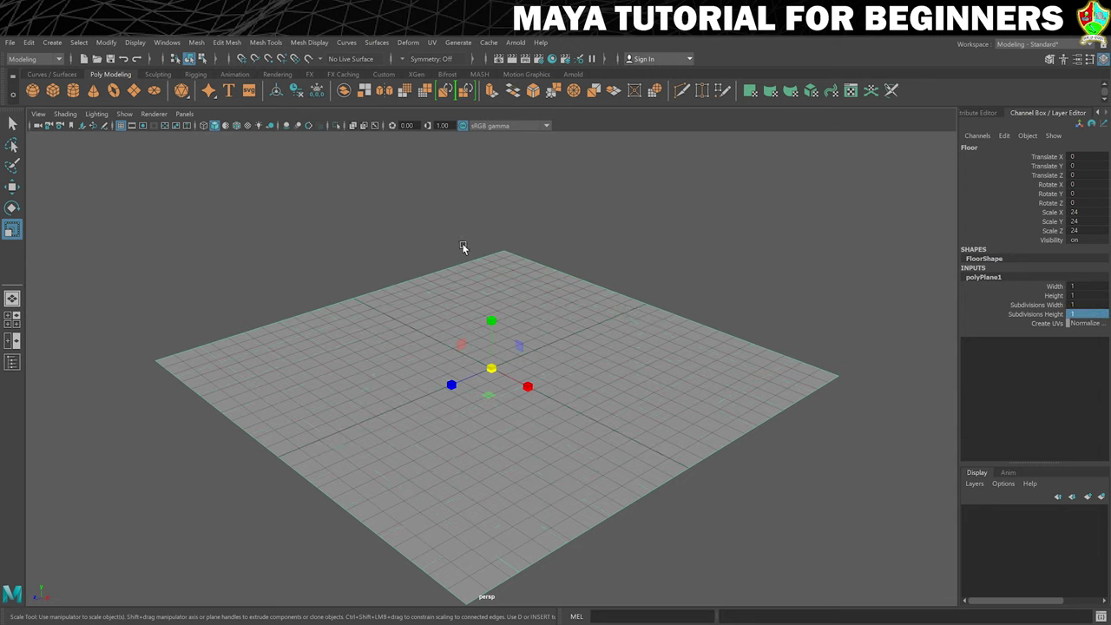